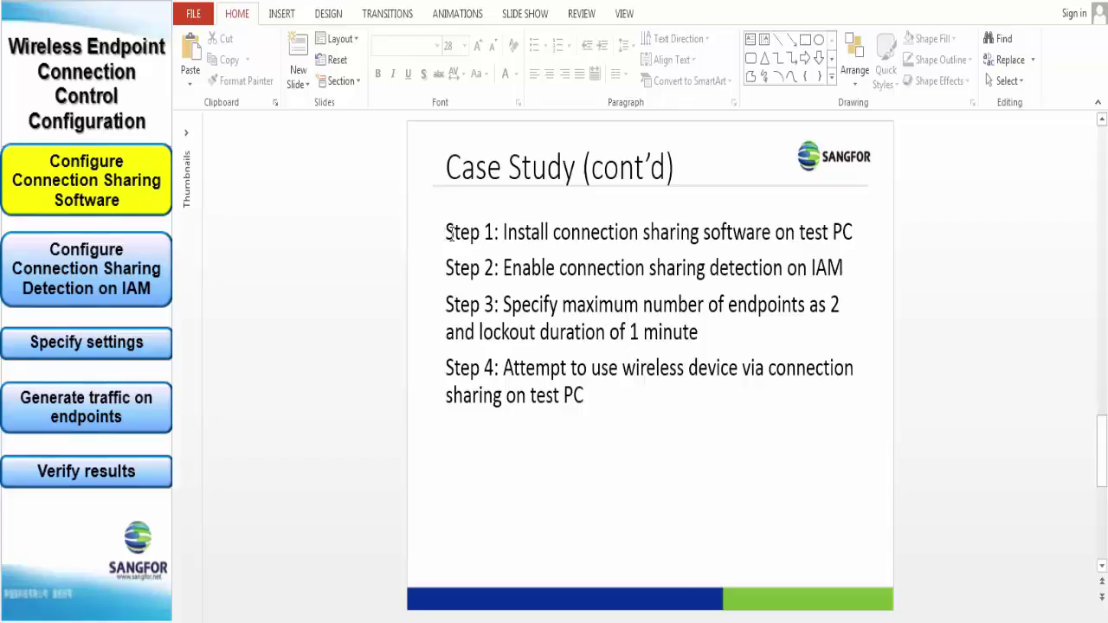
# - Place the Virtual Router Manager window beside the slide and share the Wireless Network Connection
pyautogui.moveTo(448, 232); pyautogui.dragTo(849, 232)
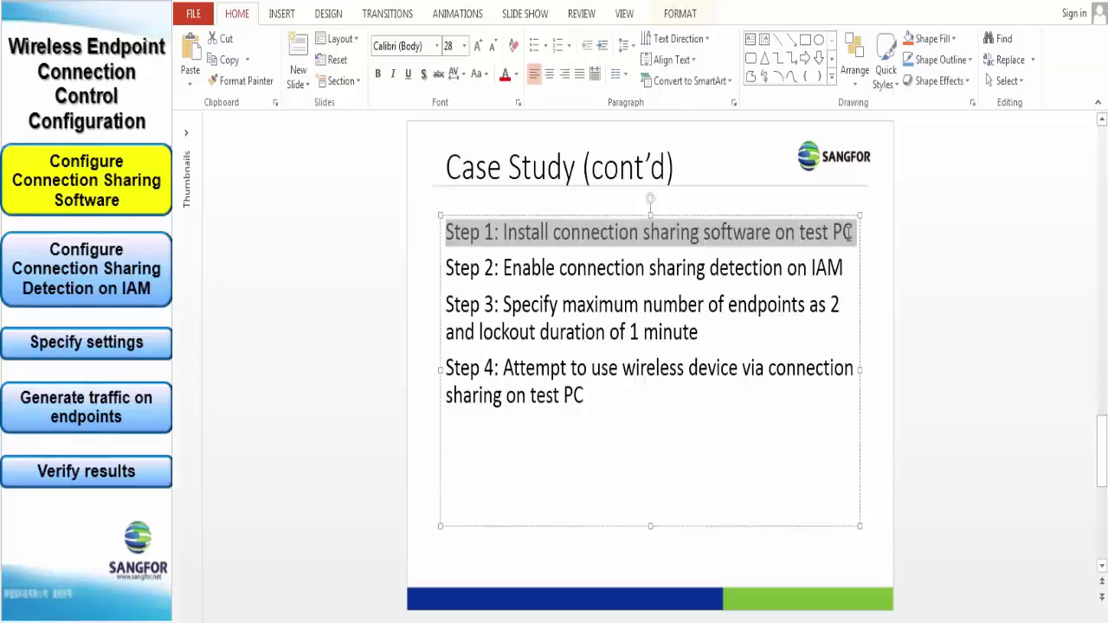
pyautogui.click(952, 292)
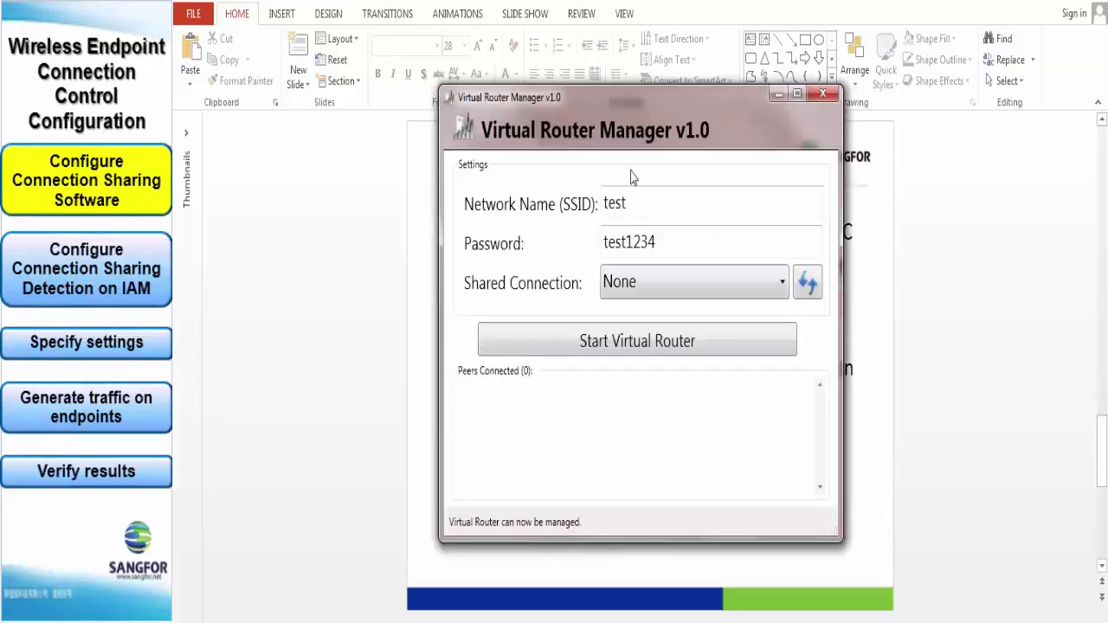
pyautogui.moveTo(625, 86); pyautogui.dragTo(864, 56)
pyautogui.click(916, 229)
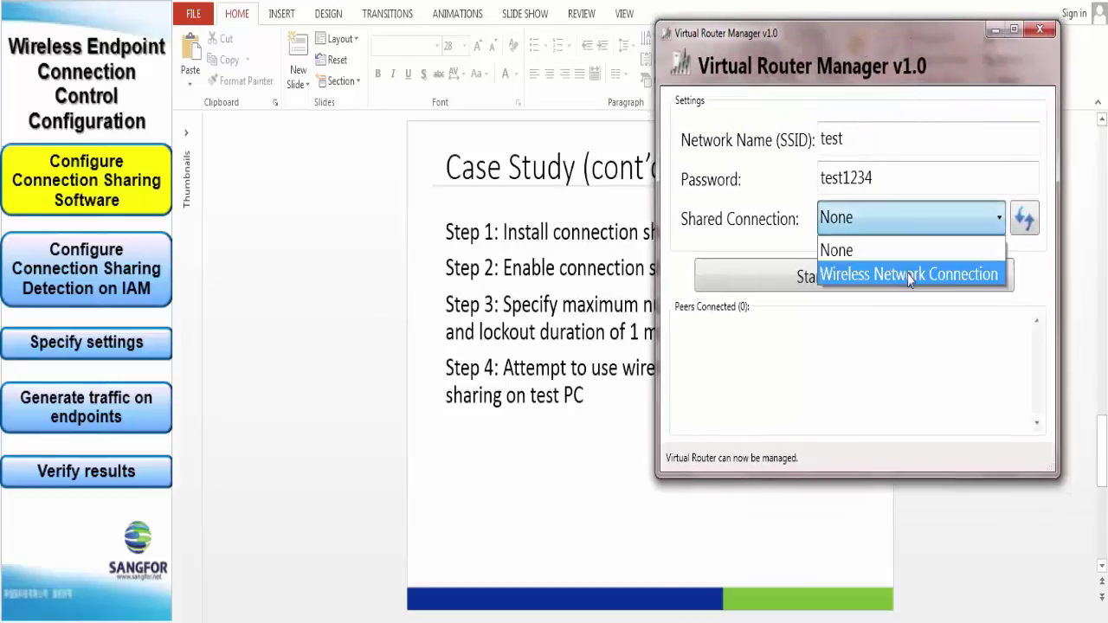
pyautogui.click(968, 284)
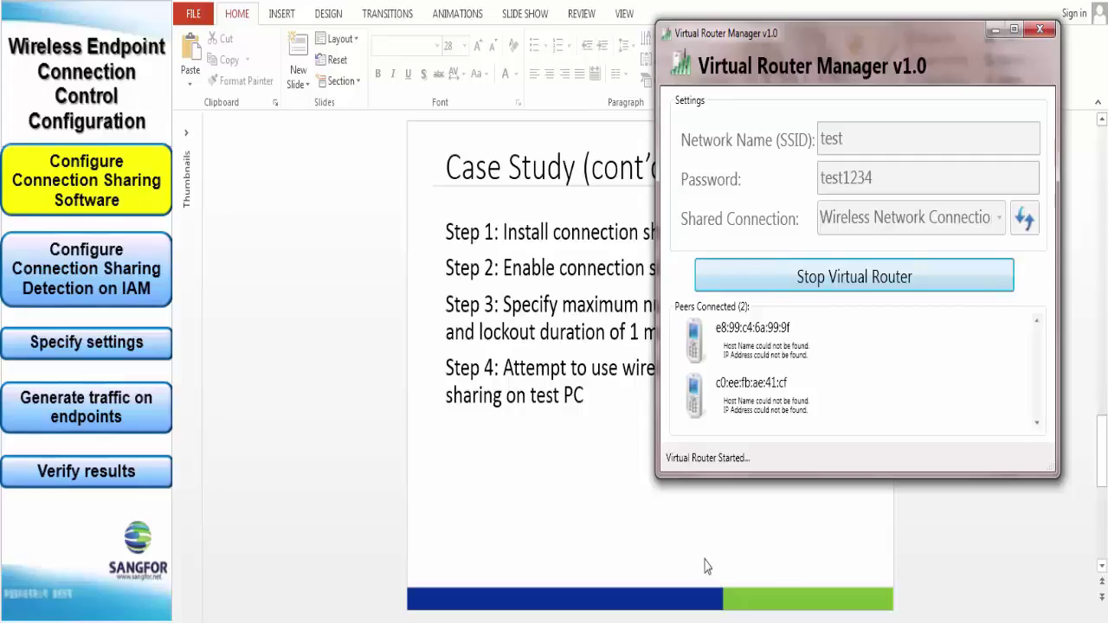
# - Switch between the IAM dashboard and presentation, then minimise the Virtual Router Manager window
pyautogui.click(746, 591)
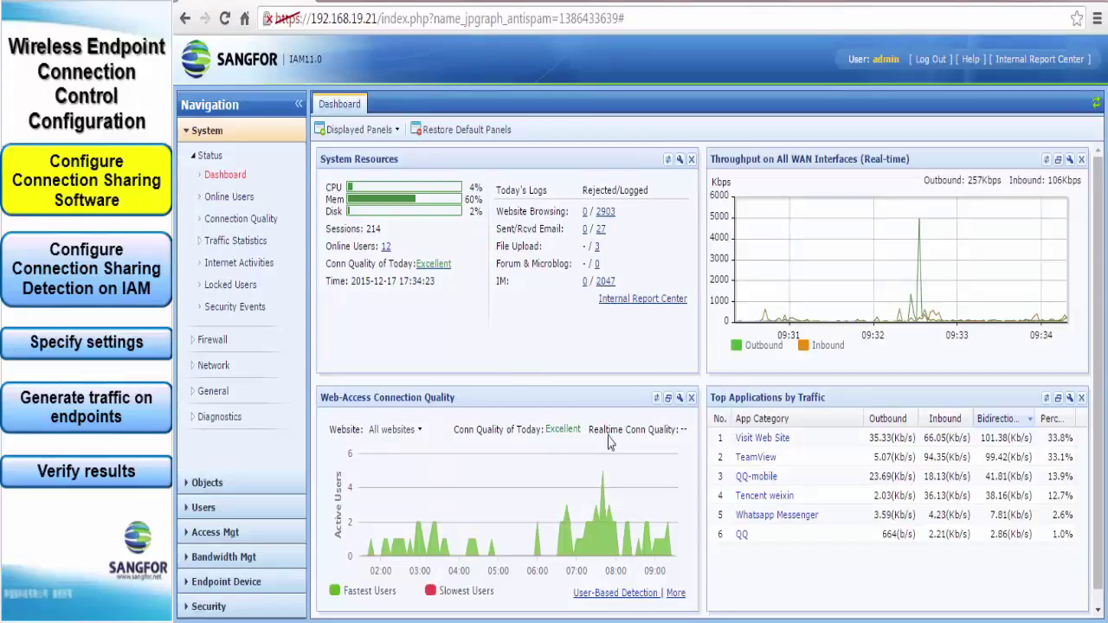
pyautogui.moveTo(615, 620)
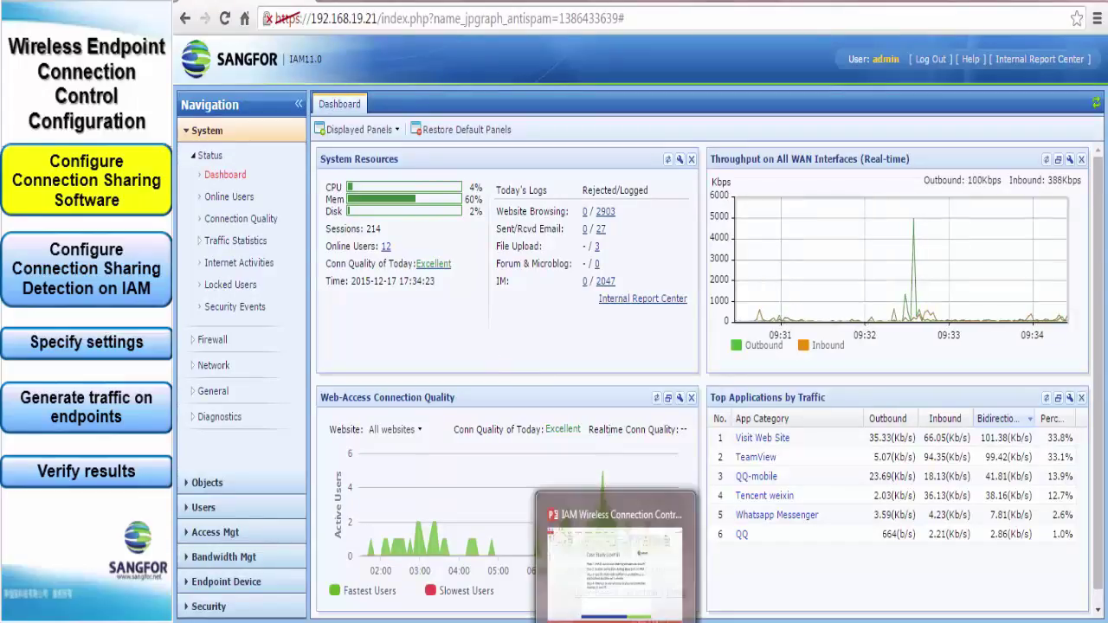
pyautogui.click(616, 554)
pyautogui.moveTo(701, 620)
pyautogui.click(710, 493)
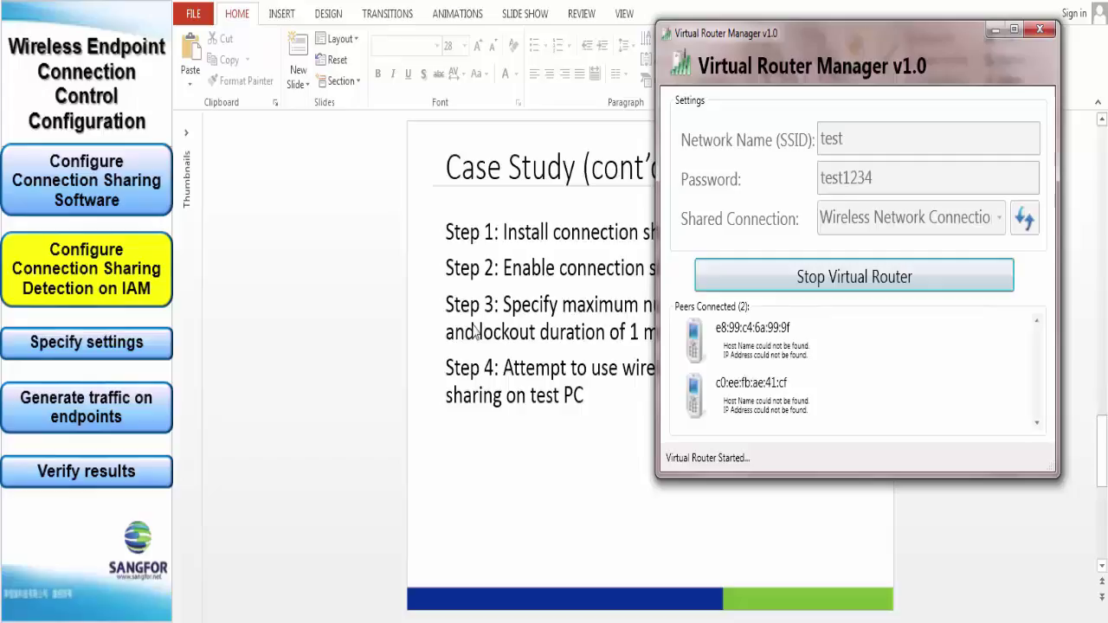
pyautogui.click(364, 310)
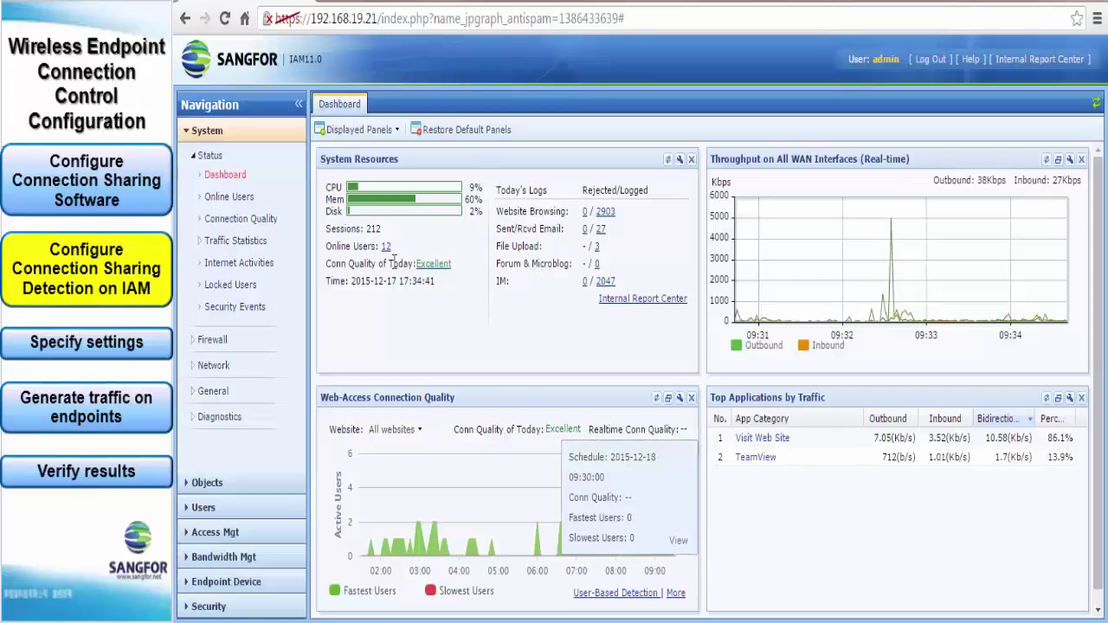
# - Enable connection sharing detection under Endpoint Device > Connection Sharing and confirm it
pyautogui.click(230, 582)
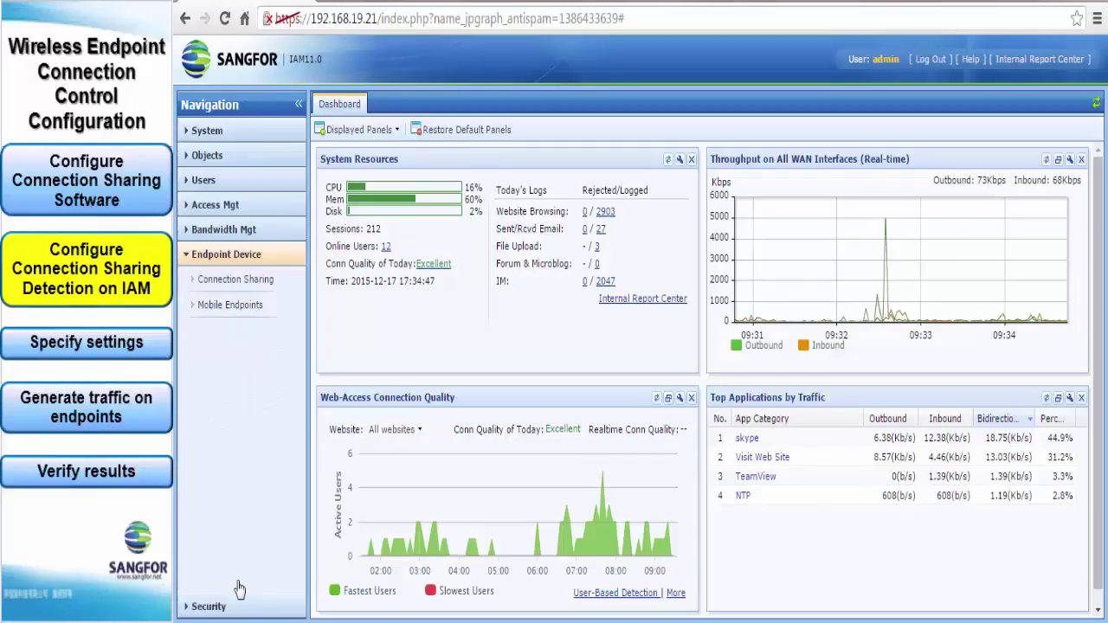
pyautogui.click(234, 286)
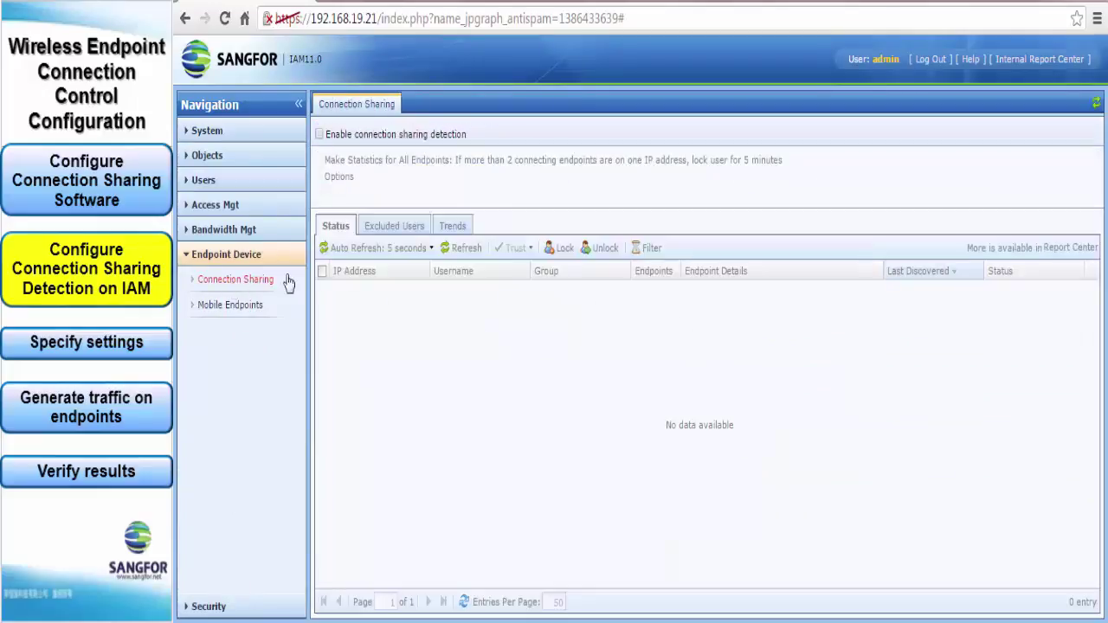
pyautogui.click(321, 135)
pyautogui.click(598, 377)
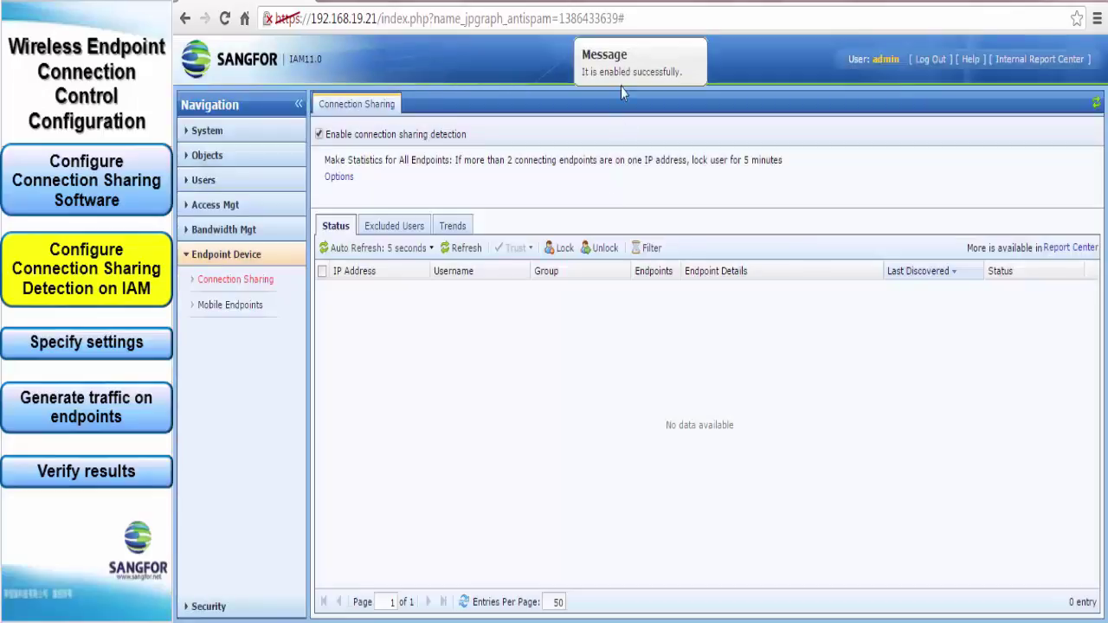
pyautogui.click(352, 178)
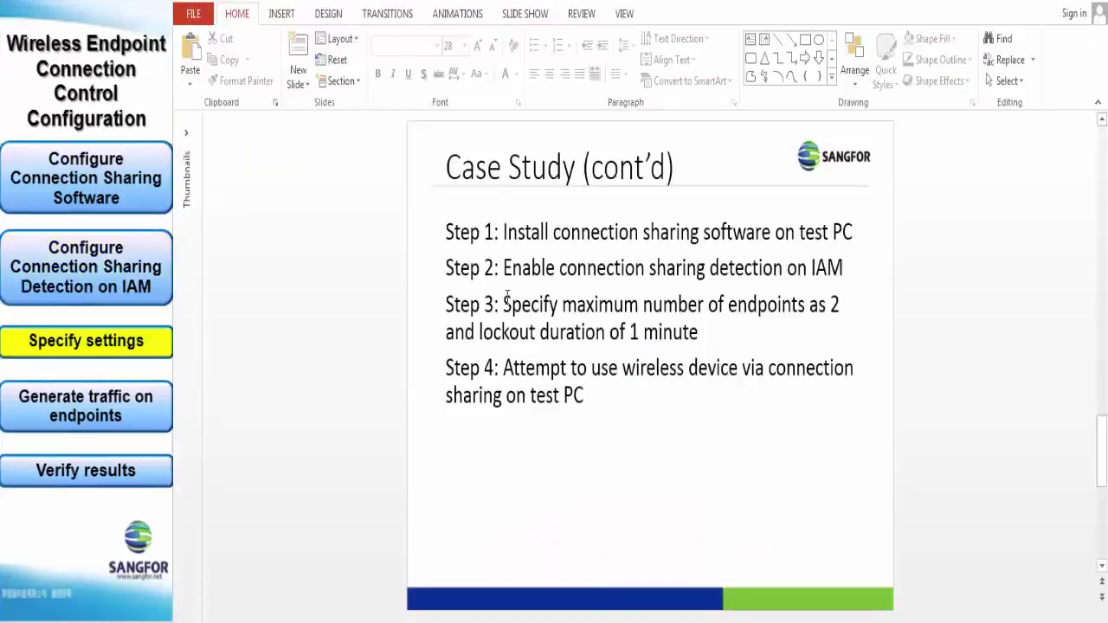
pyautogui.moveTo(504, 304); pyautogui.dragTo(845, 300)
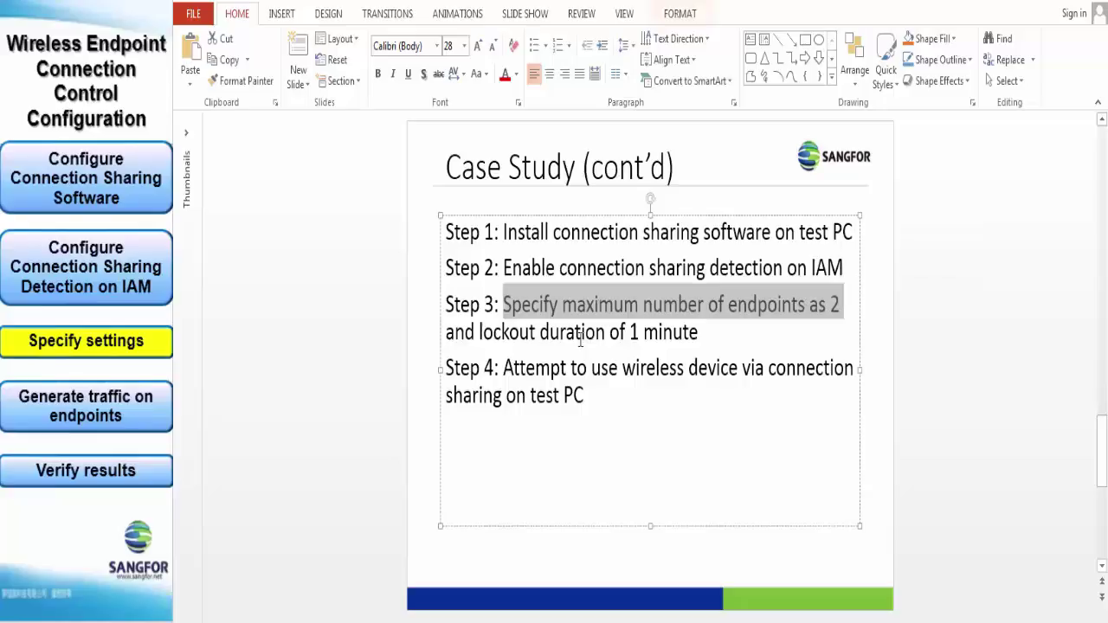
pyautogui.moveTo(629, 333); pyautogui.dragTo(681, 336)
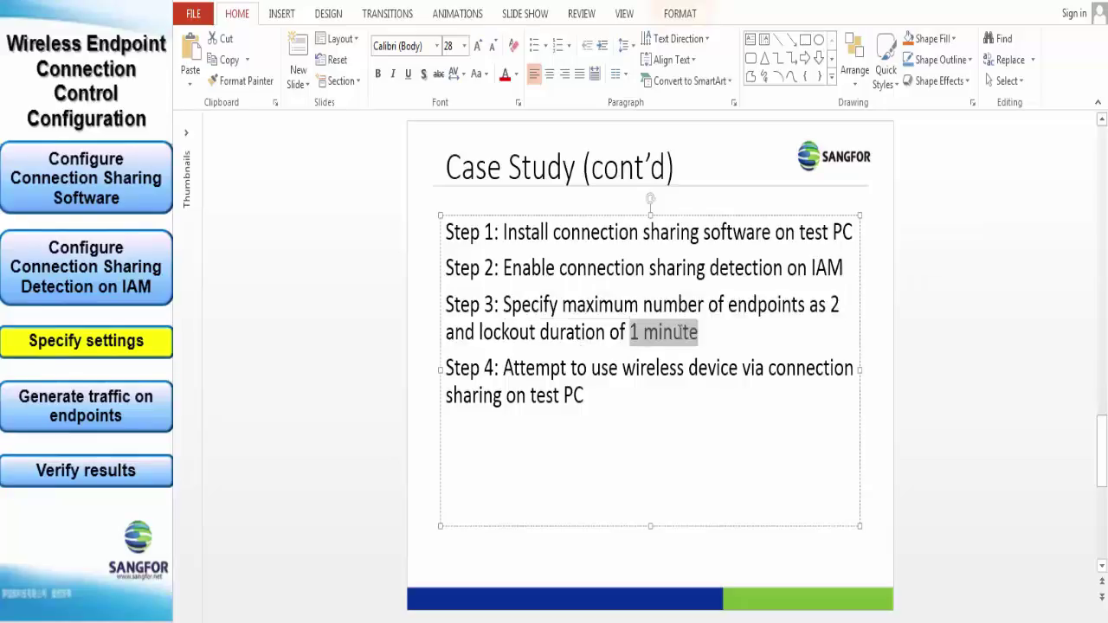
# - Check the lockout settings: 2 endpoints, 5 minutes, lock IP address, then cancel unchanged
pyautogui.moveTo(684, 616)
pyautogui.click(722, 581)
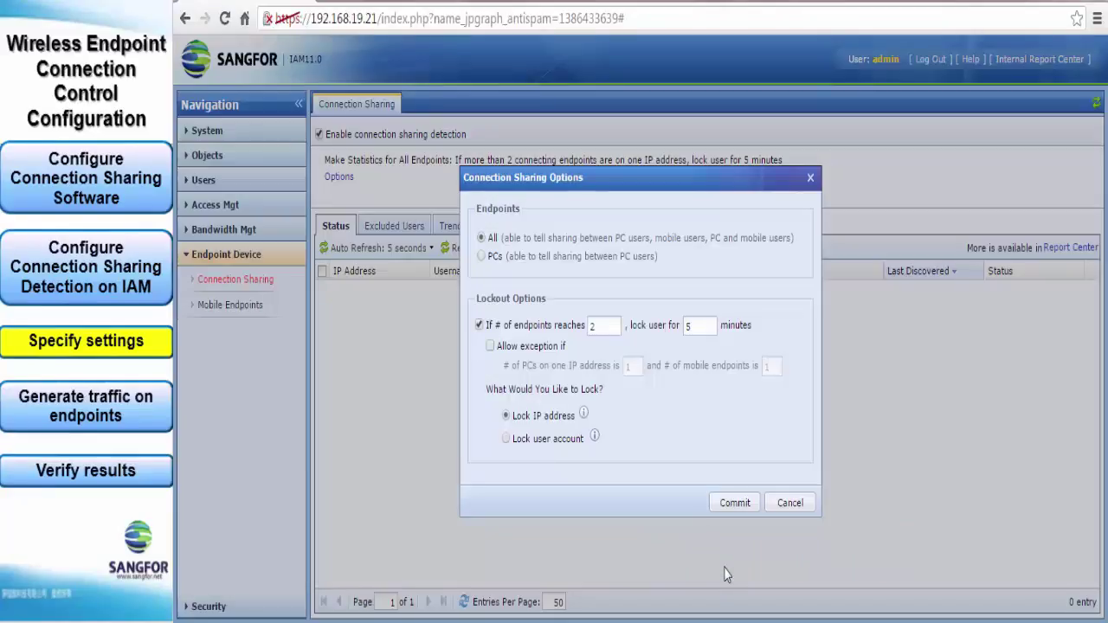
pyautogui.doubleClick(603, 325)
pyautogui.doubleClick(695, 325)
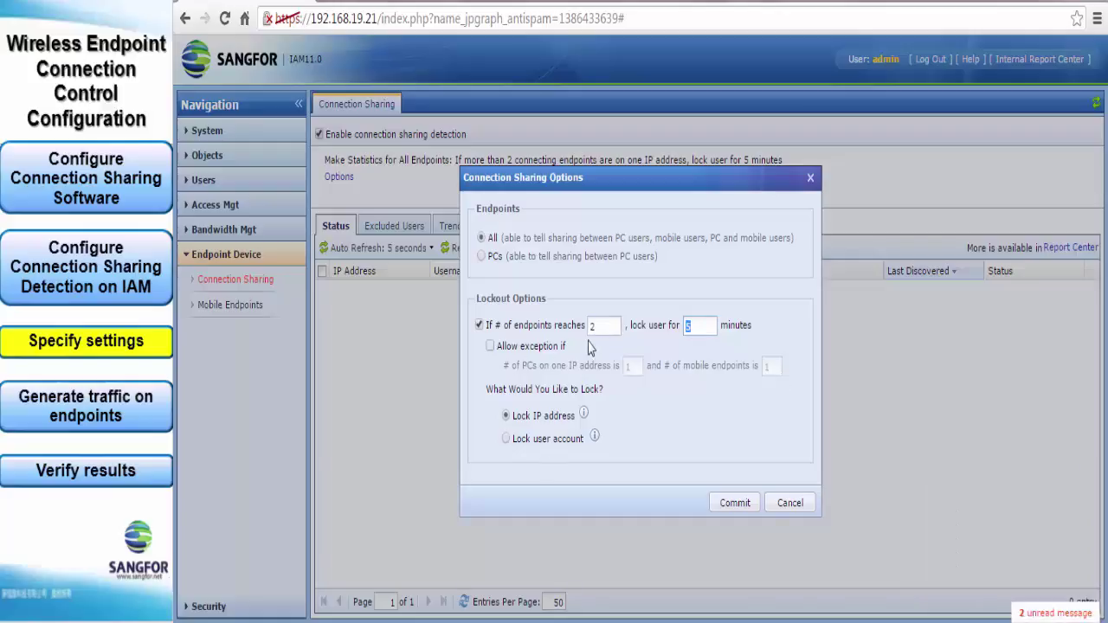
pyautogui.click(558, 442)
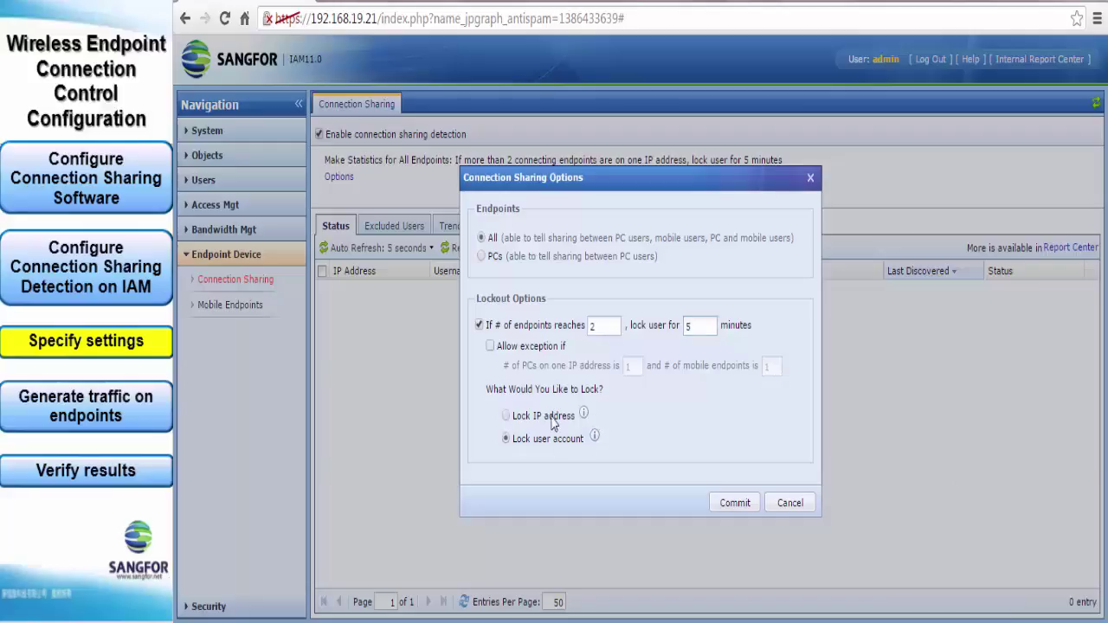
pyautogui.click(552, 419)
pyautogui.moveTo(585, 414)
pyautogui.moveTo(595, 438)
pyautogui.click(789, 503)
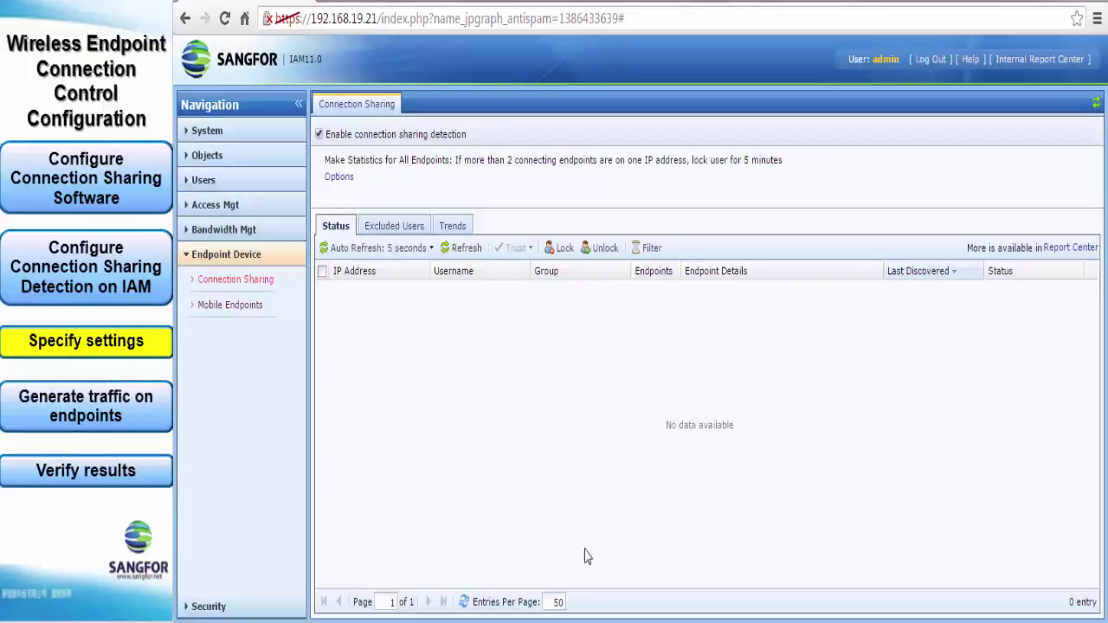
# - Highlight the wireless device part of Step 4, then return to the Connection Sharing page
pyautogui.moveTo(597, 610)
pyautogui.click(616, 558)
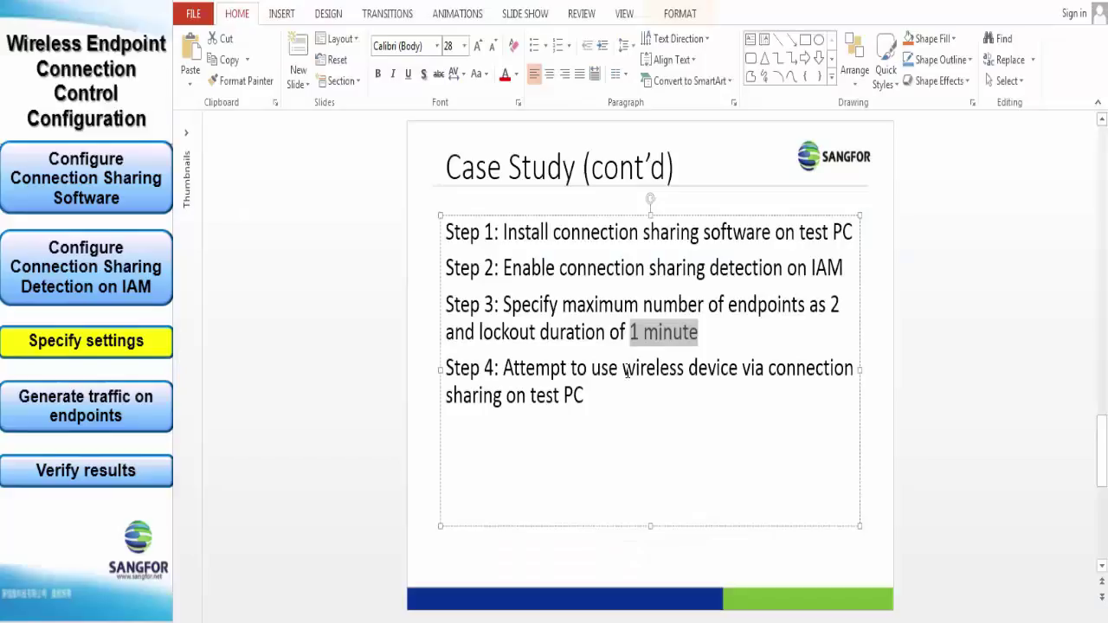
pyautogui.moveTo(622, 369); pyautogui.dragTo(855, 371)
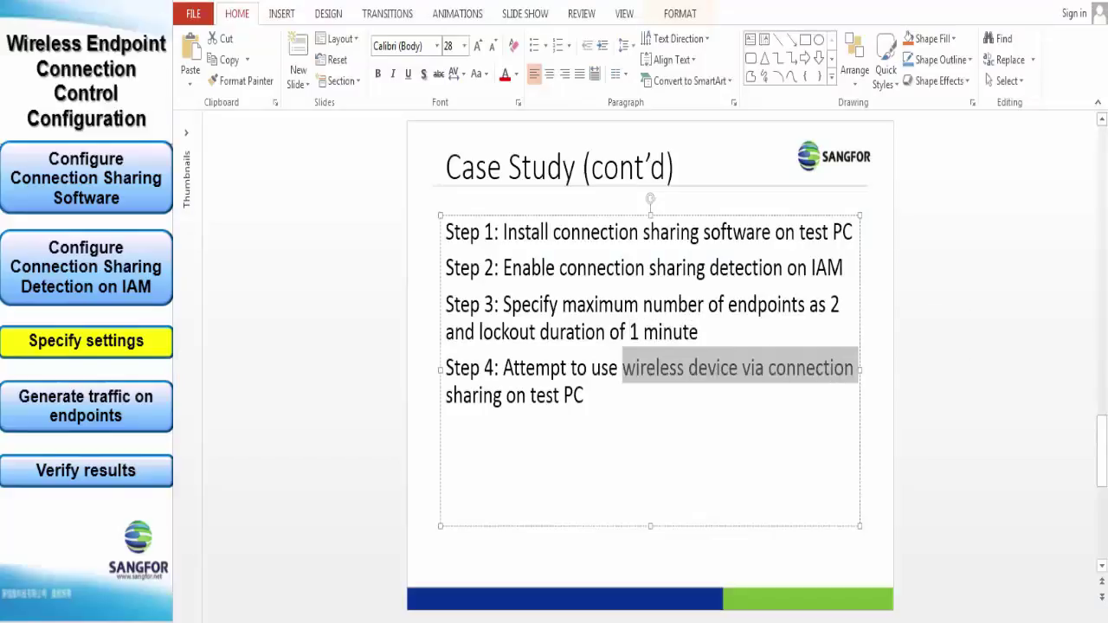
pyautogui.moveTo(648, 619)
pyautogui.click(738, 576)
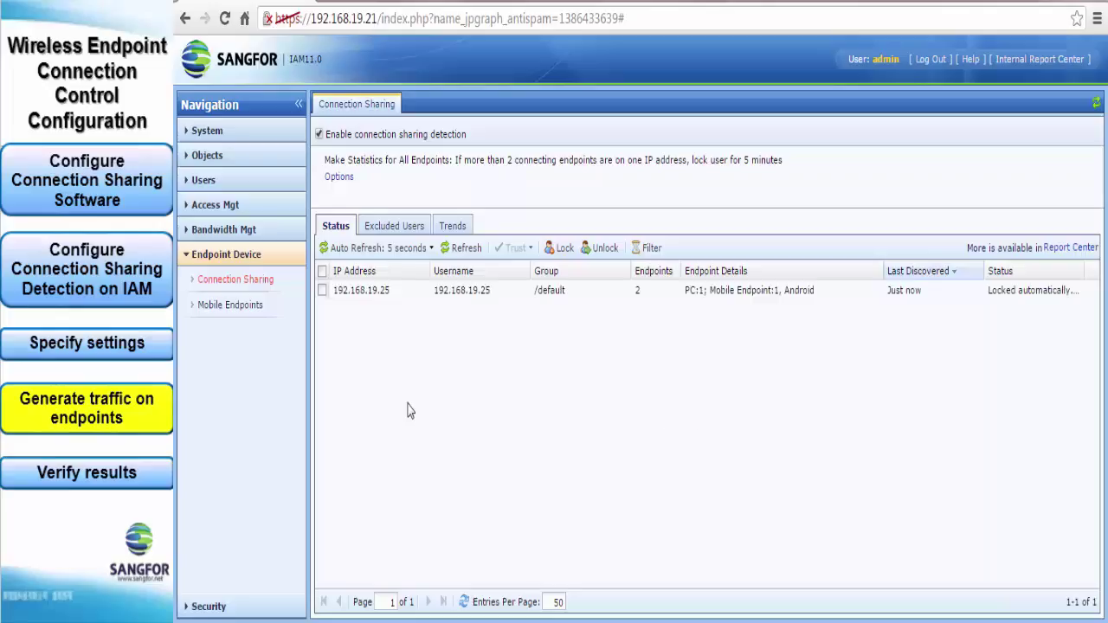
# - Select the 192.168.19.25 entry and inspect its Trust options without changing anything
pyautogui.click(353, 290)
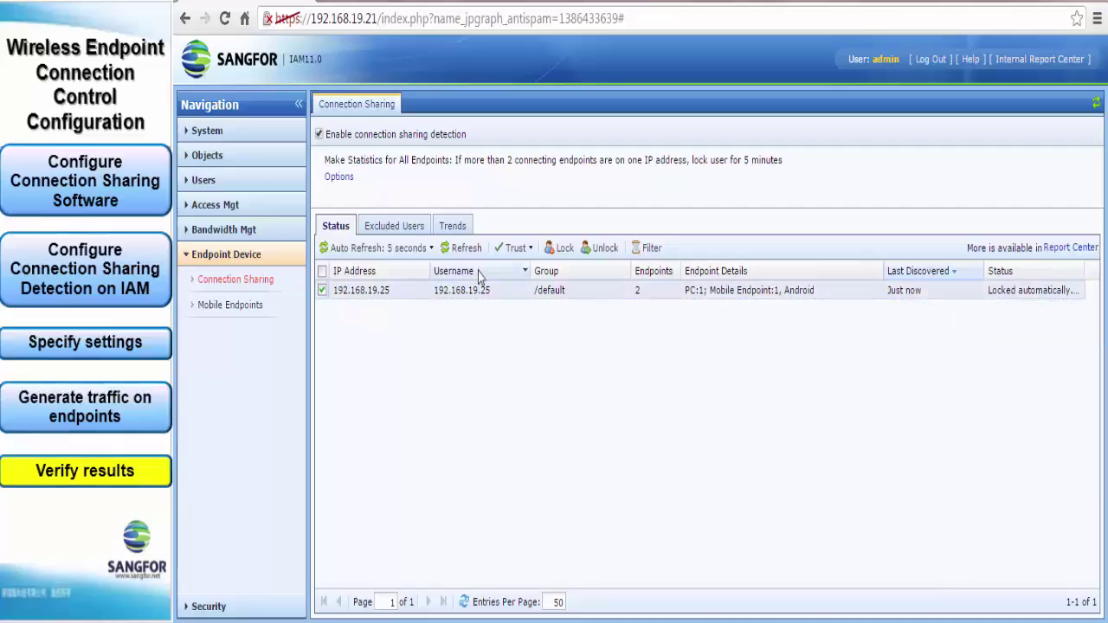
pyautogui.click(514, 248)
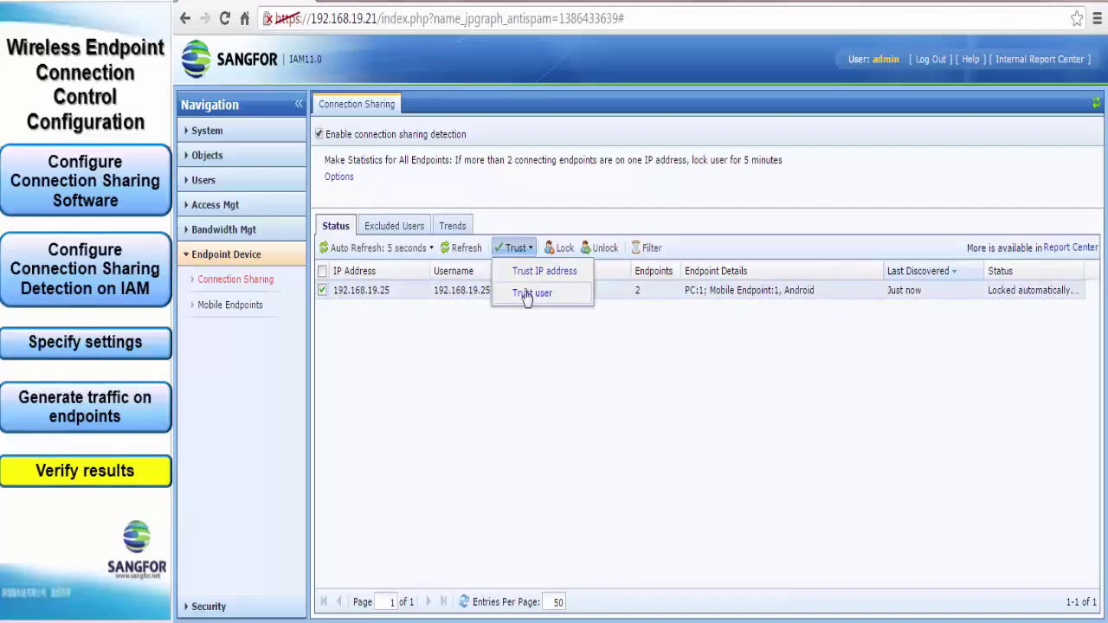
pyautogui.click(417, 249)
pyautogui.click(515, 248)
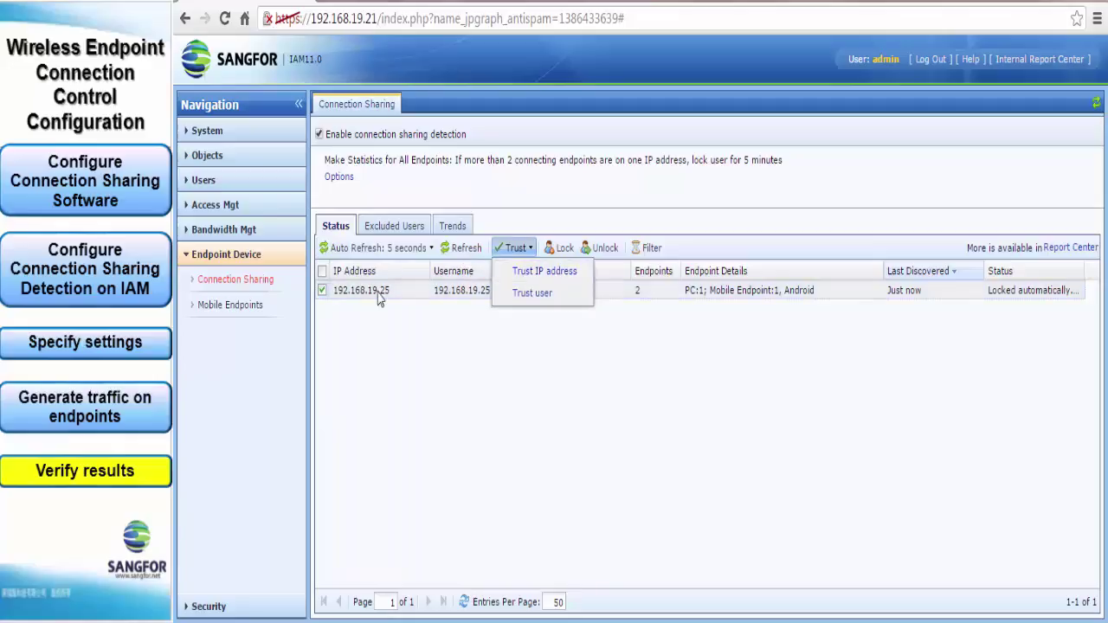
pyautogui.click(472, 356)
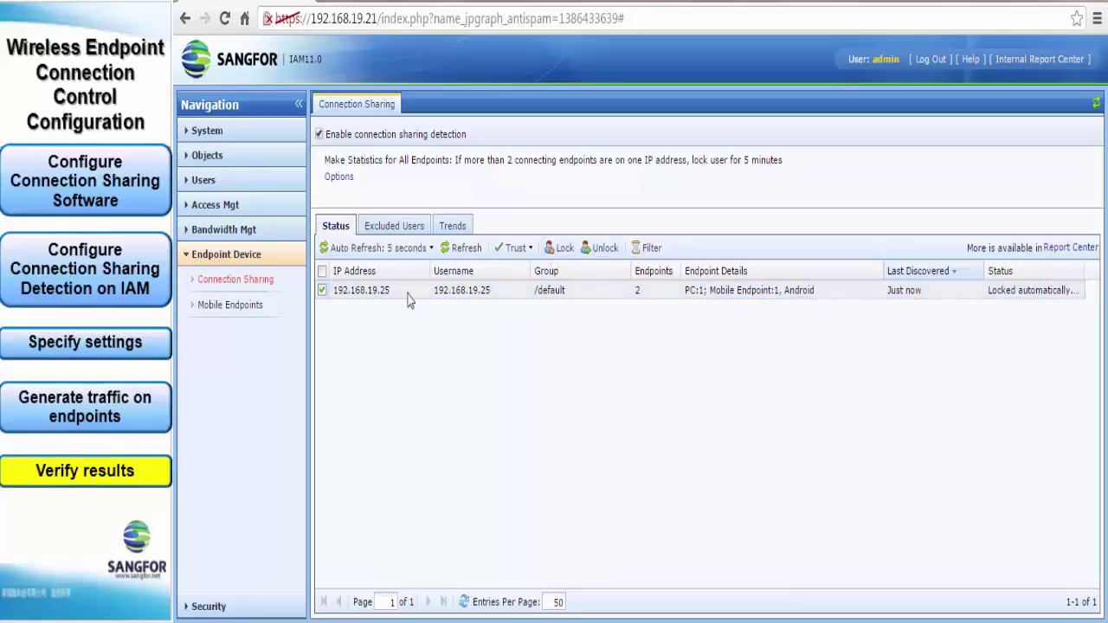
pyautogui.click(321, 291)
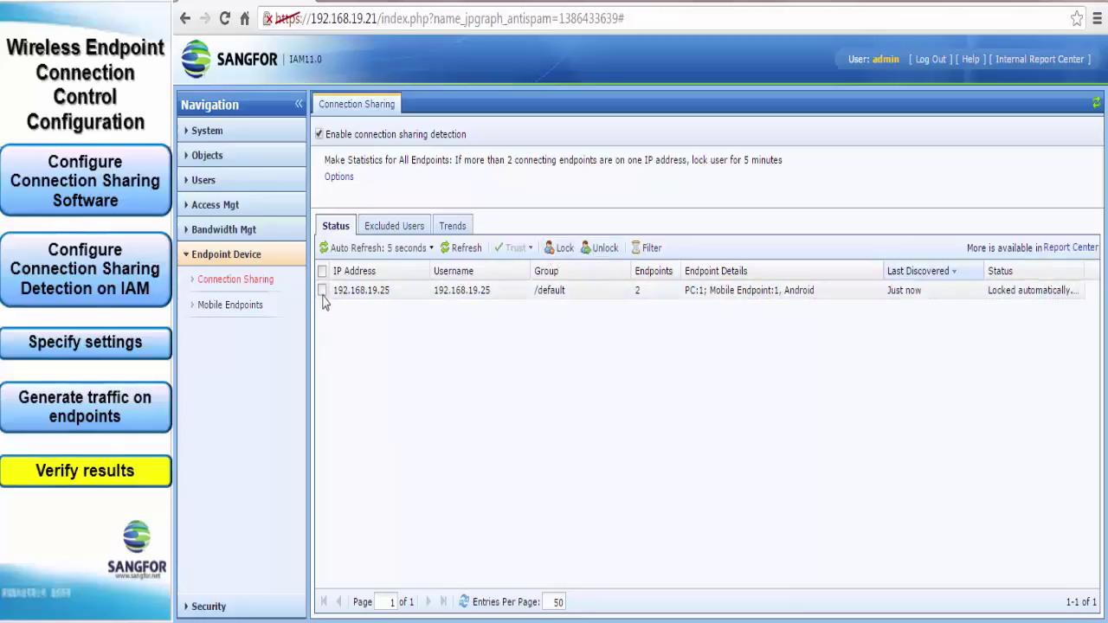
pyautogui.click(322, 292)
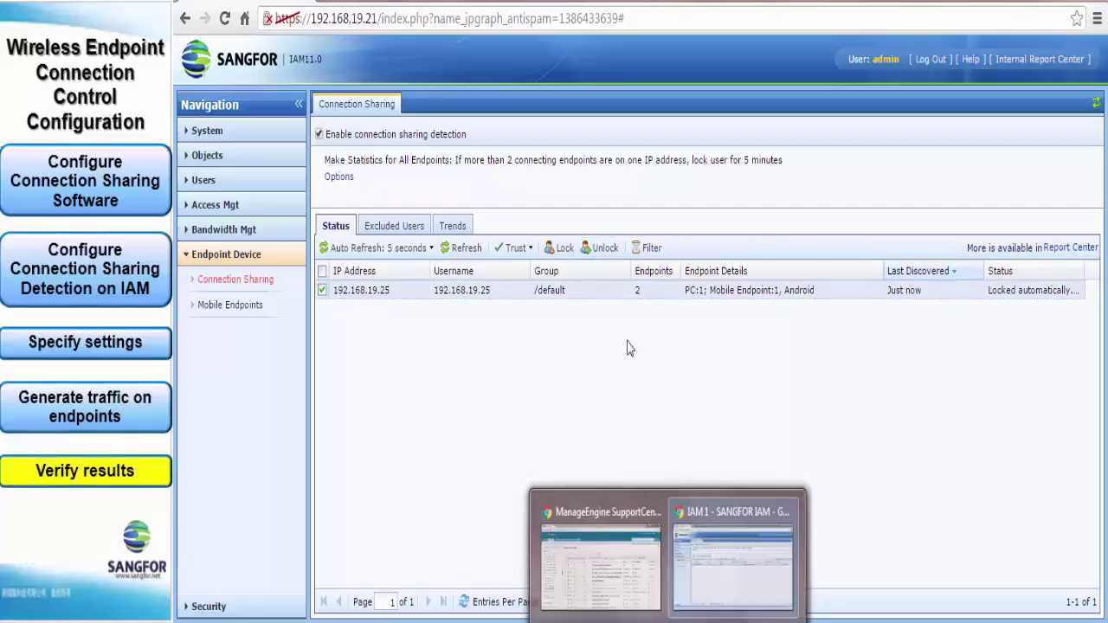
pyautogui.hotkey('ctrl', 't')
pyautogui.write('www.go')
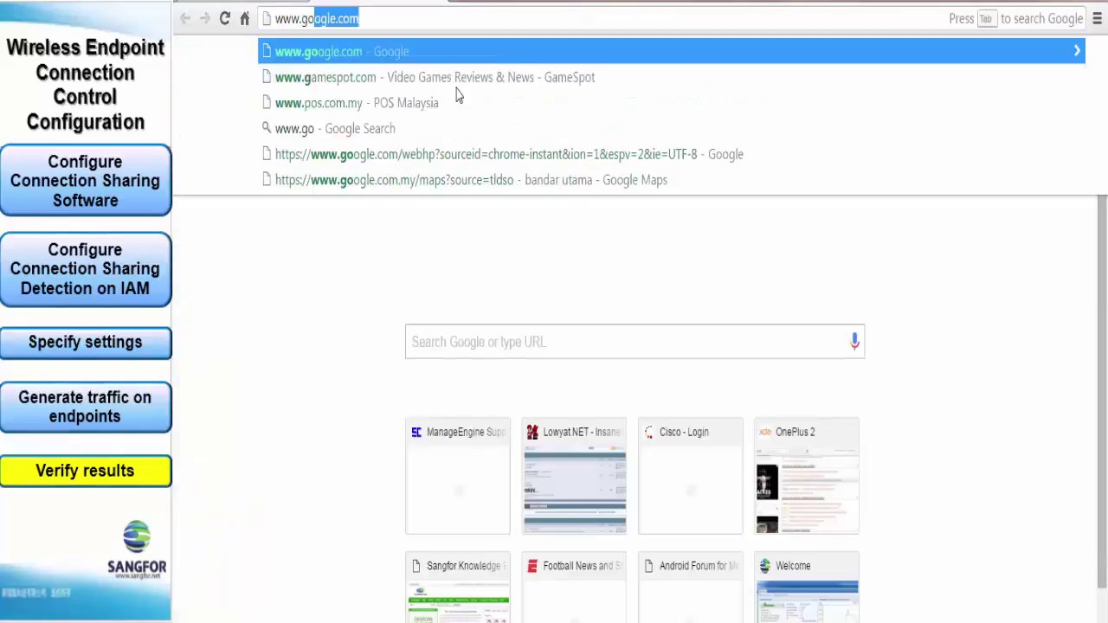
pyautogui.press('Return')
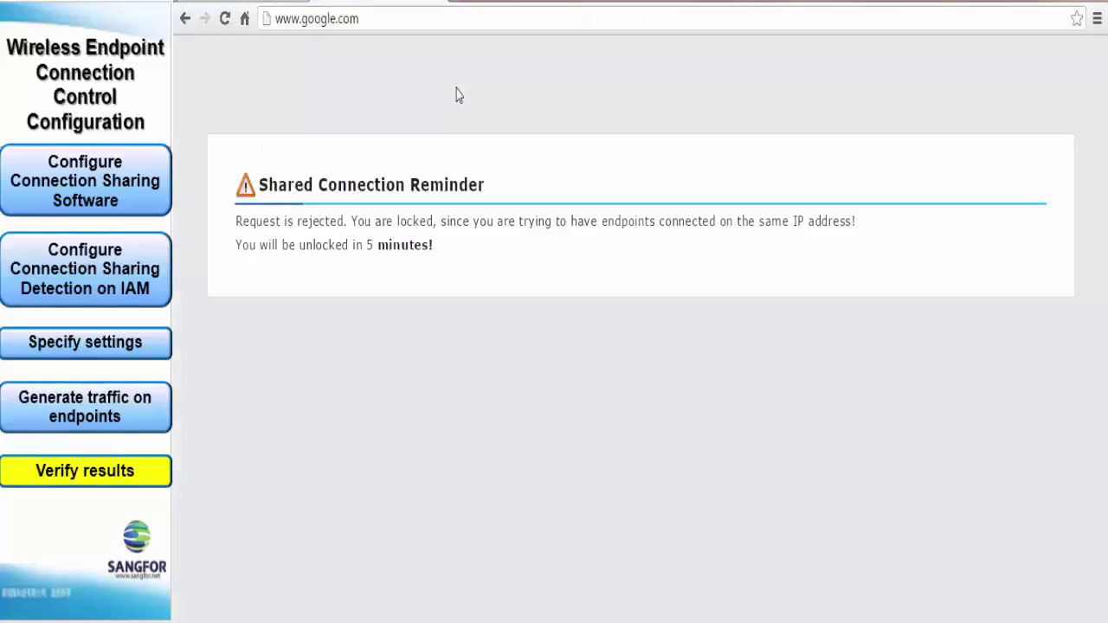
# - Highlight the reminder's endpoints and 5-minute unlock details, then return to the IAM page
pyautogui.moveTo(256, 185); pyautogui.dragTo(492, 238)
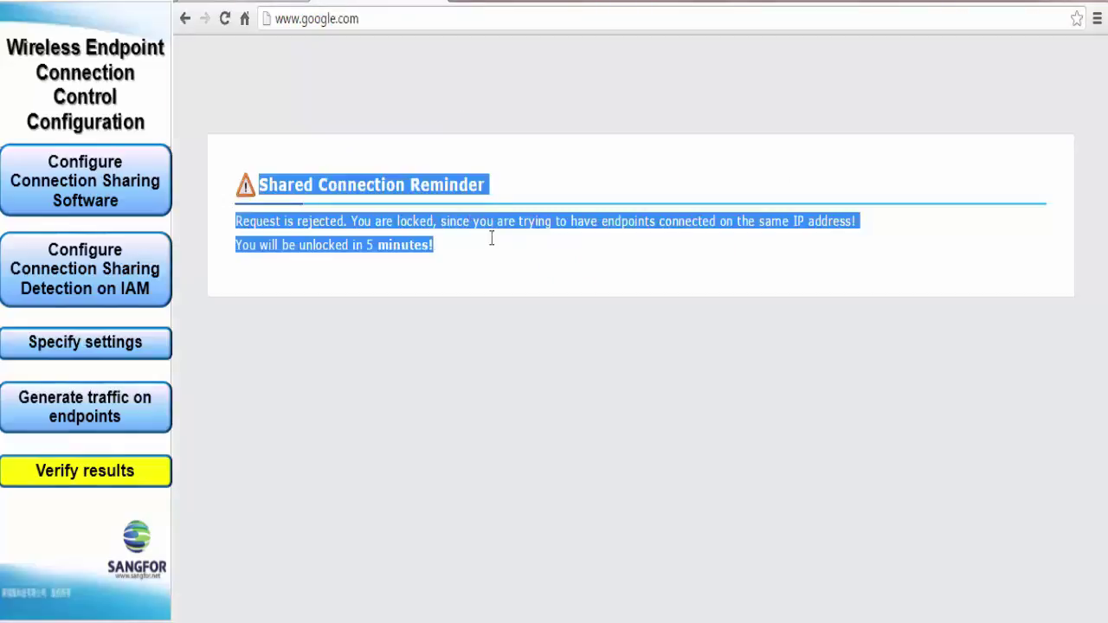
pyautogui.click(518, 253)
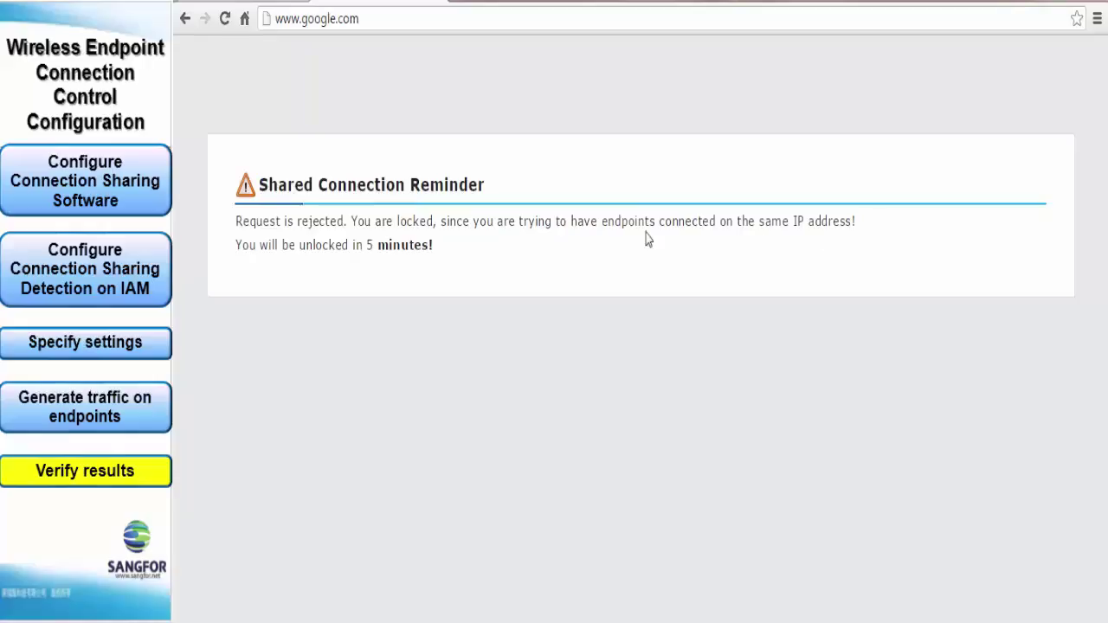
pyautogui.doubleClick(611, 227)
pyautogui.click(568, 268)
pyautogui.moveTo(341, 243); pyautogui.dragTo(468, 240)
pyautogui.click(467, 239)
pyautogui.click(277, 7)
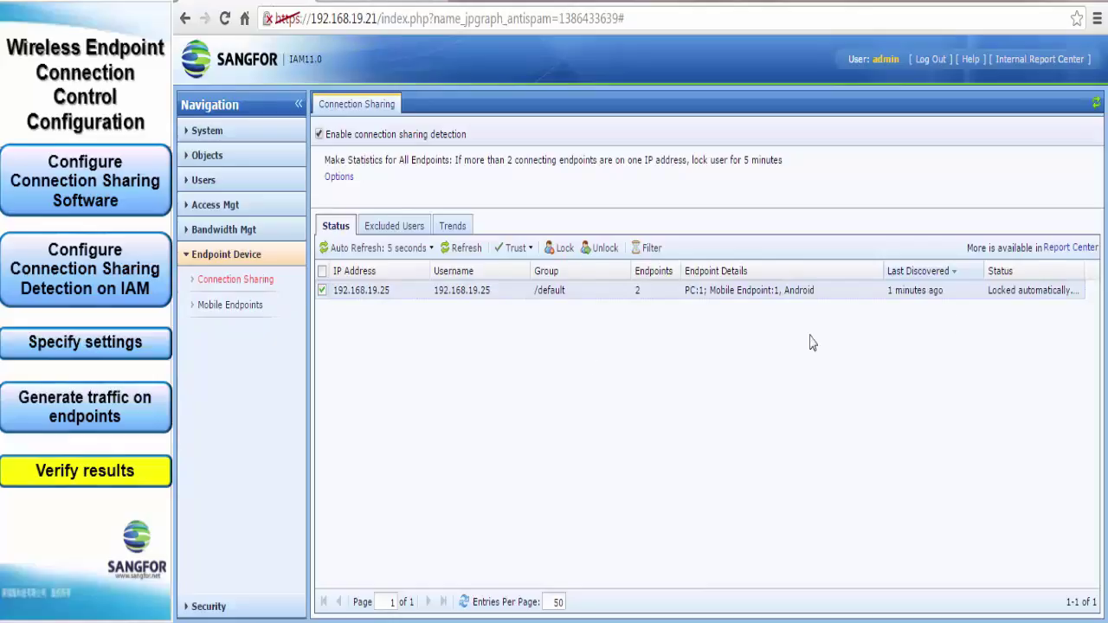
# - Unlock 192.168.19.25, highlight the unlocked IP in the message, and reload the page
pyautogui.click(587, 257)
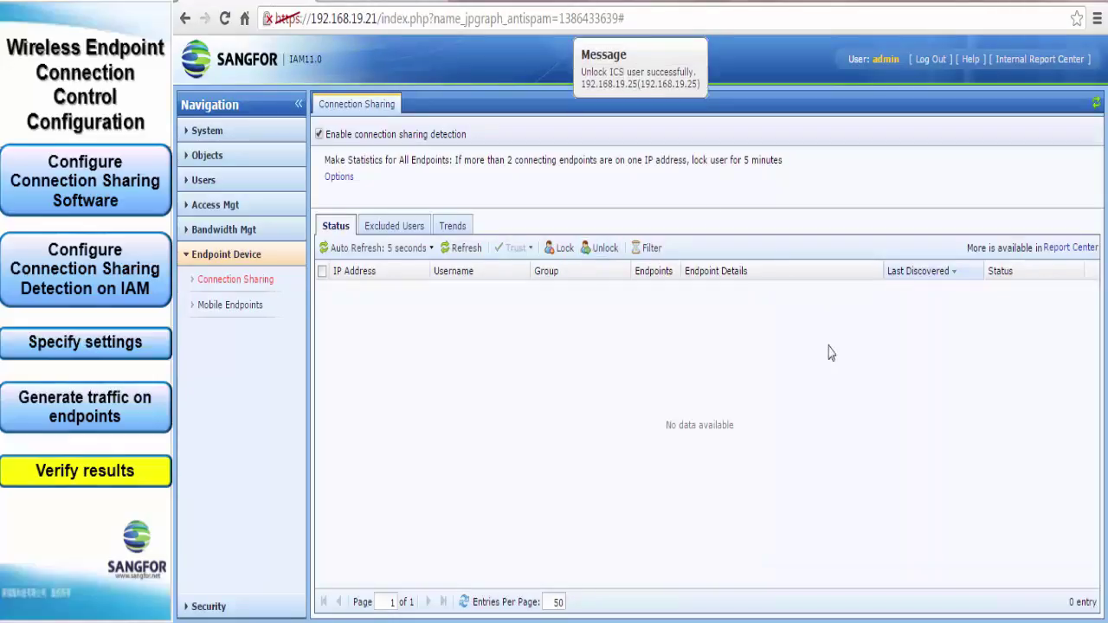
pyautogui.moveTo(585, 84); pyautogui.dragTo(702, 84)
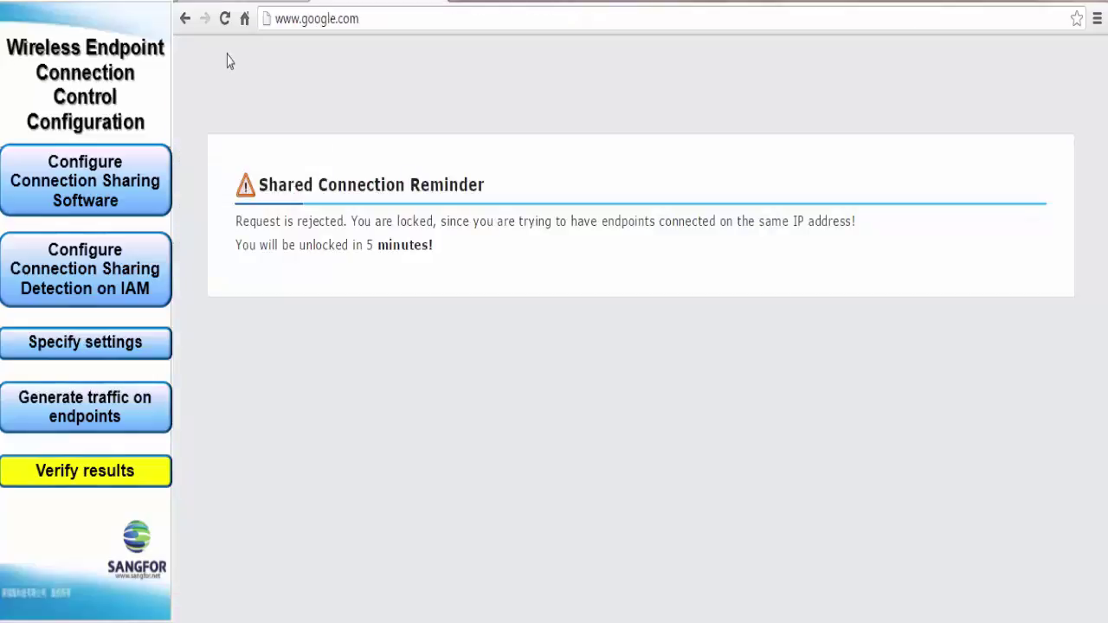
pyautogui.click(224, 18)
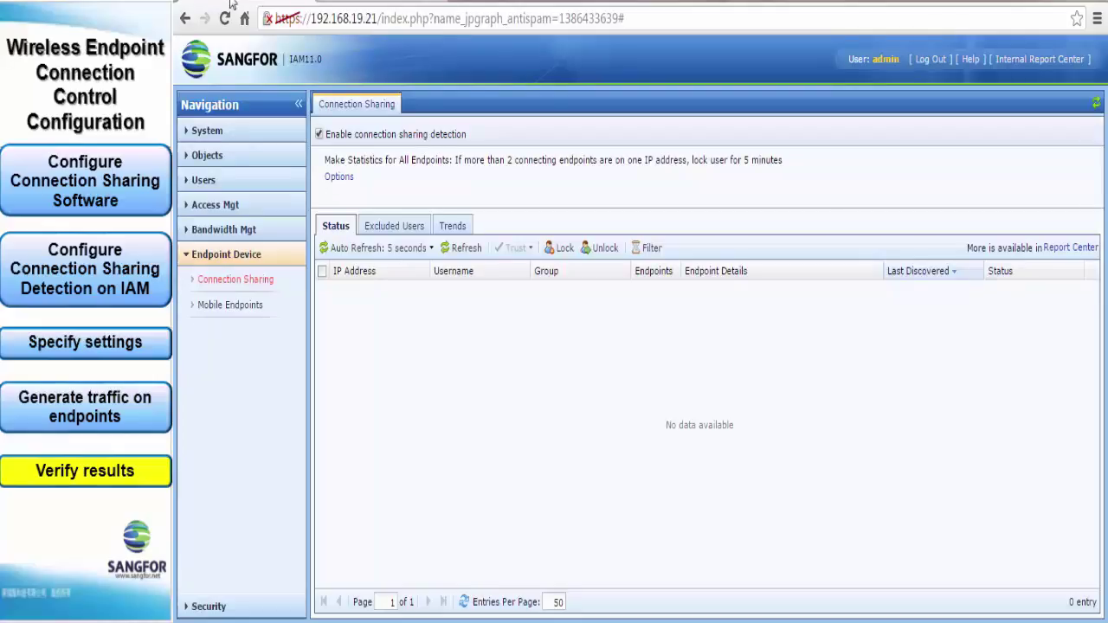
# - On Excluded Users, try the default and security-code-not-used groups, then close without adding any
pyautogui.click(383, 233)
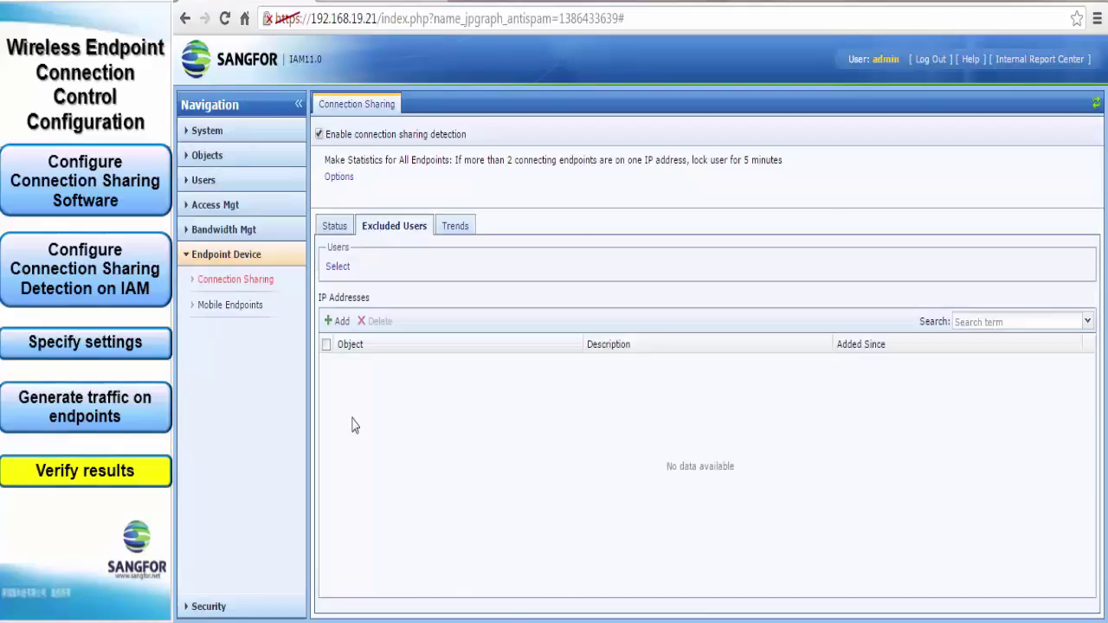
pyautogui.click(338, 268)
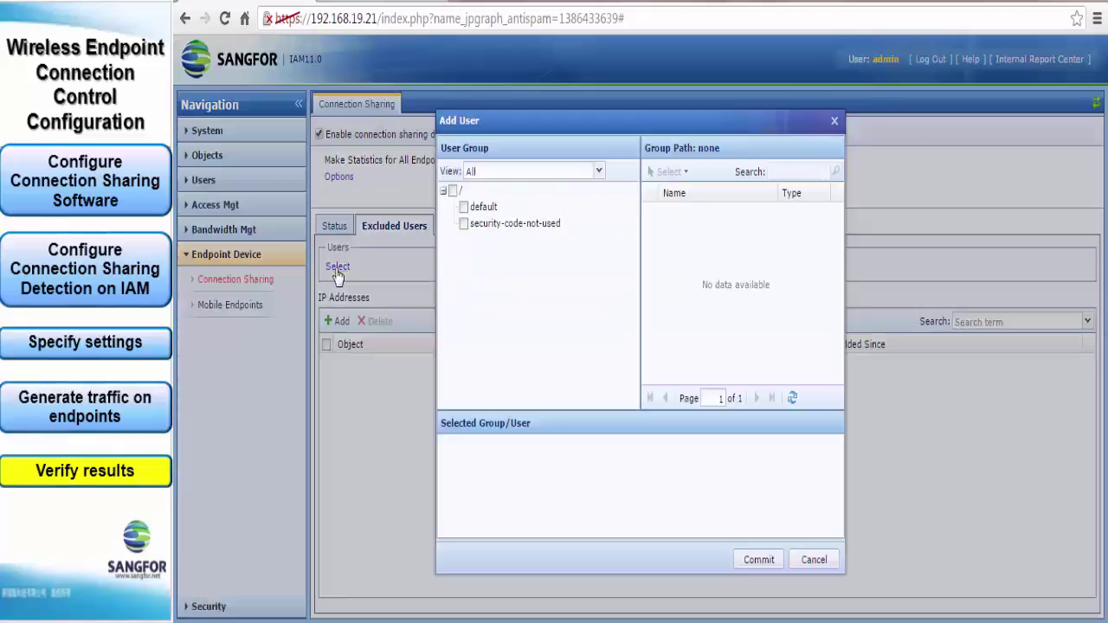
pyautogui.click(463, 207)
pyautogui.click(464, 223)
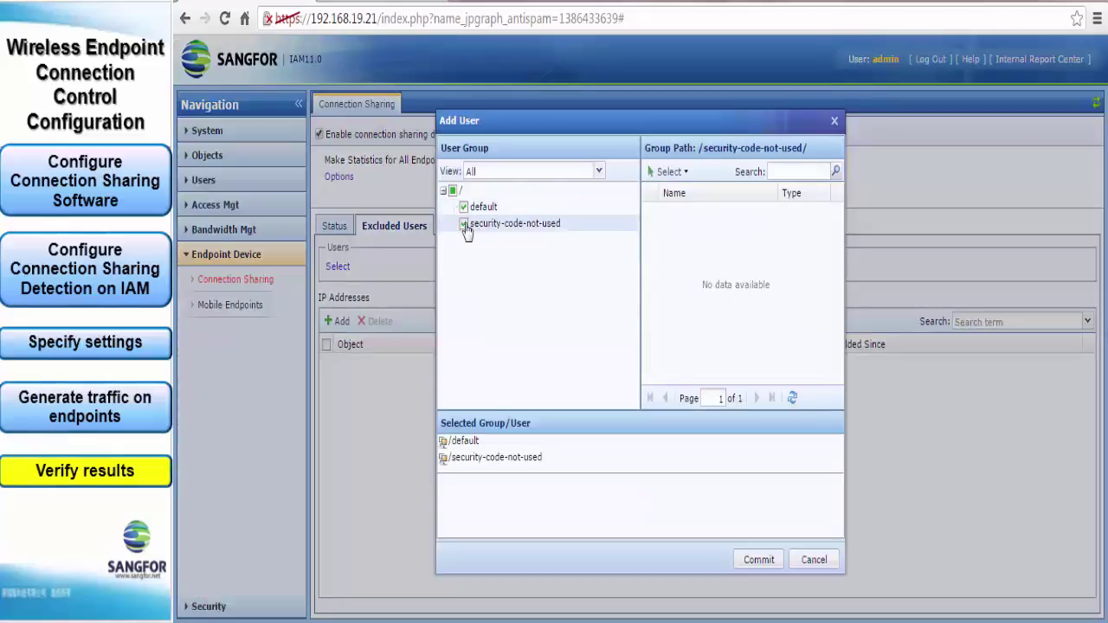
pyautogui.click(464, 224)
pyautogui.click(463, 207)
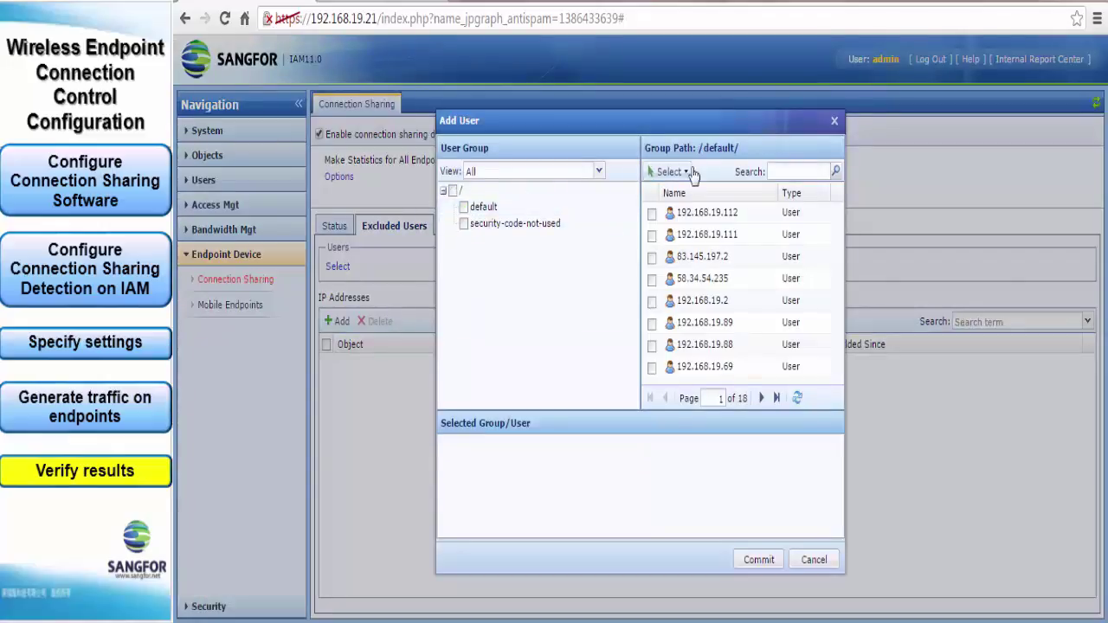
pyautogui.click(834, 120)
# - Start adding an excluded IP address, type 'asdsd', and cancel it
pyautogui.click(340, 322)
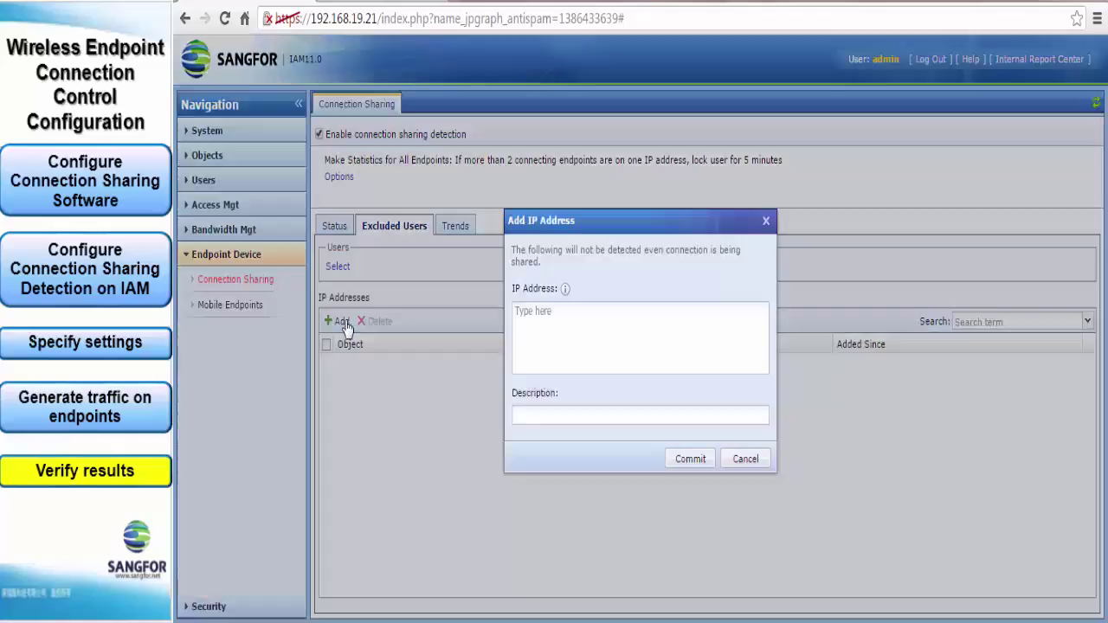
pyautogui.click(615, 326)
pyautogui.write('asdsd')
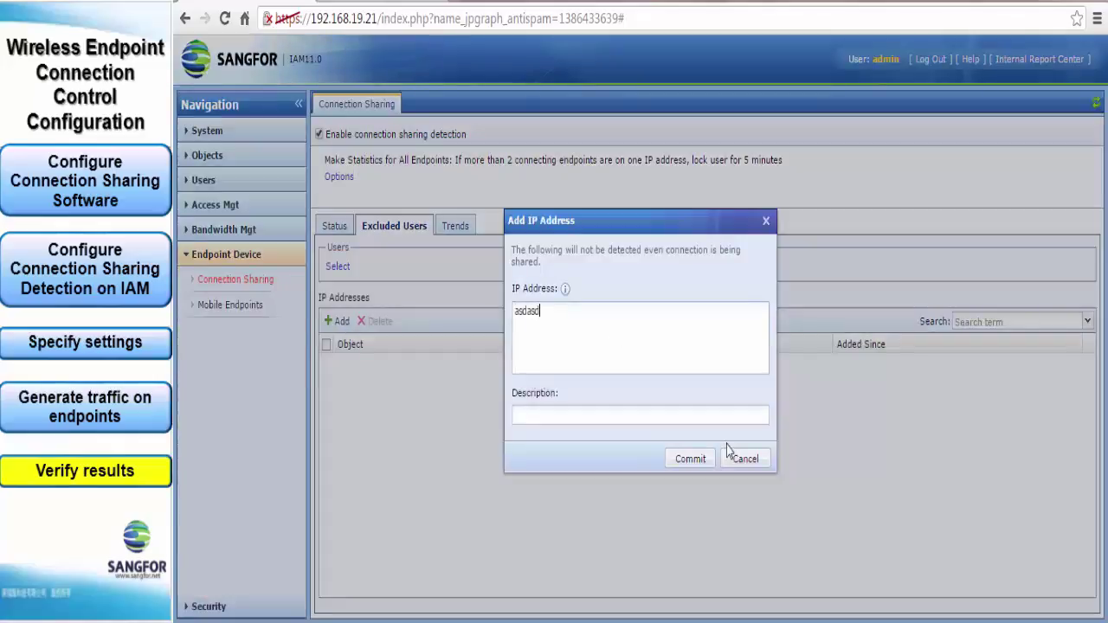
pyautogui.click(744, 459)
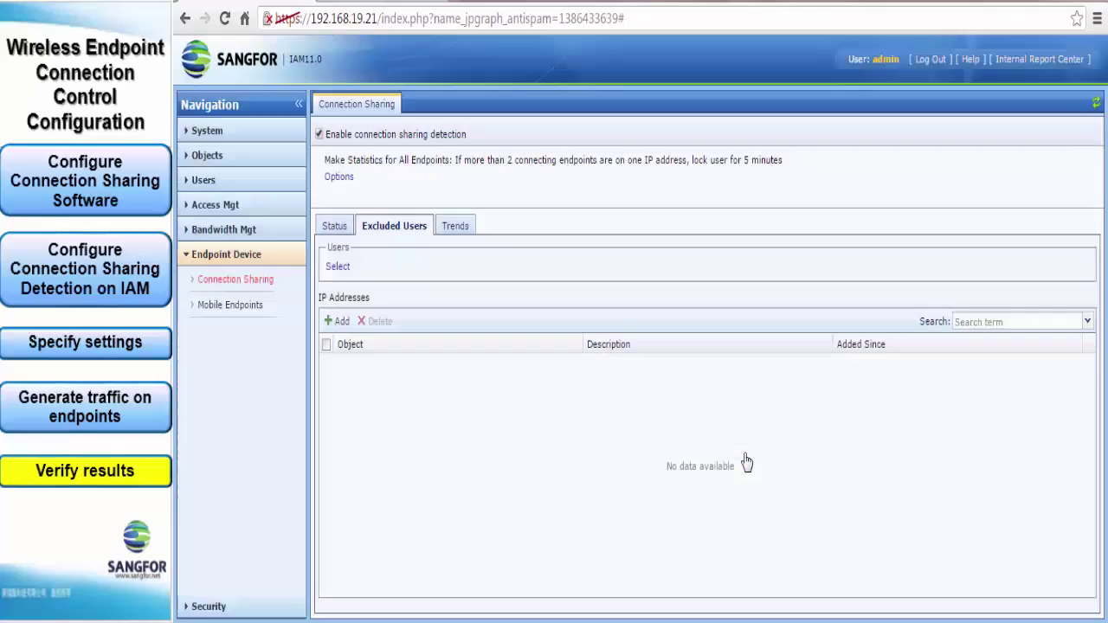
# - View the Connection Sharing trend chart, then scroll PowerPoint to the Thank you slide
pyautogui.click(460, 228)
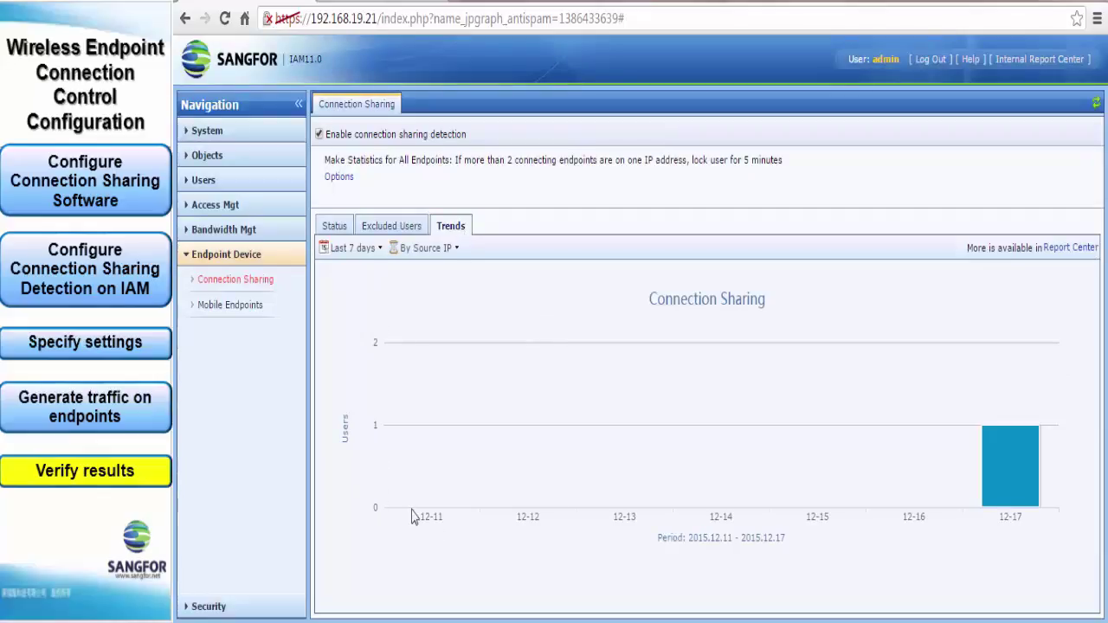
pyautogui.moveTo(1008, 476)
pyautogui.click(616, 580)
pyautogui.click(939, 377)
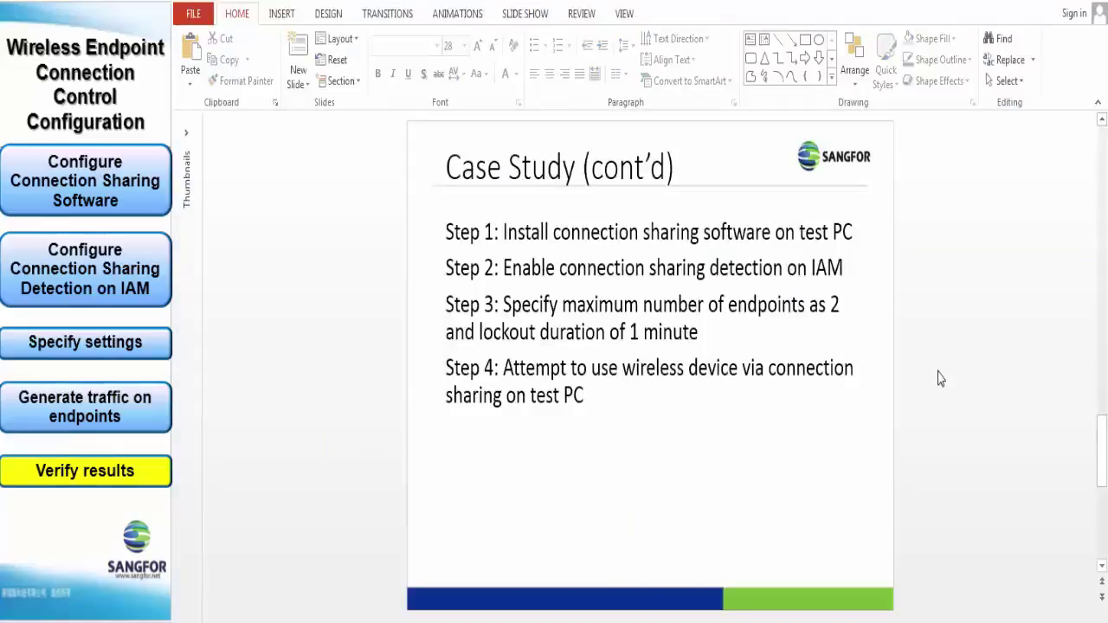
pyautogui.scroll(-1, 937, 376)
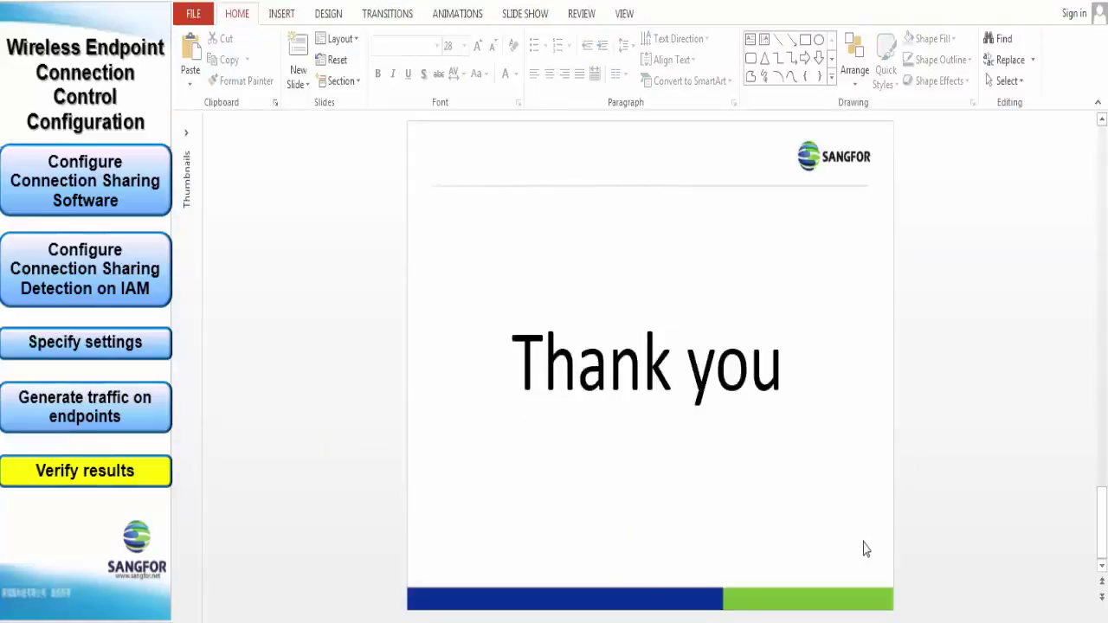